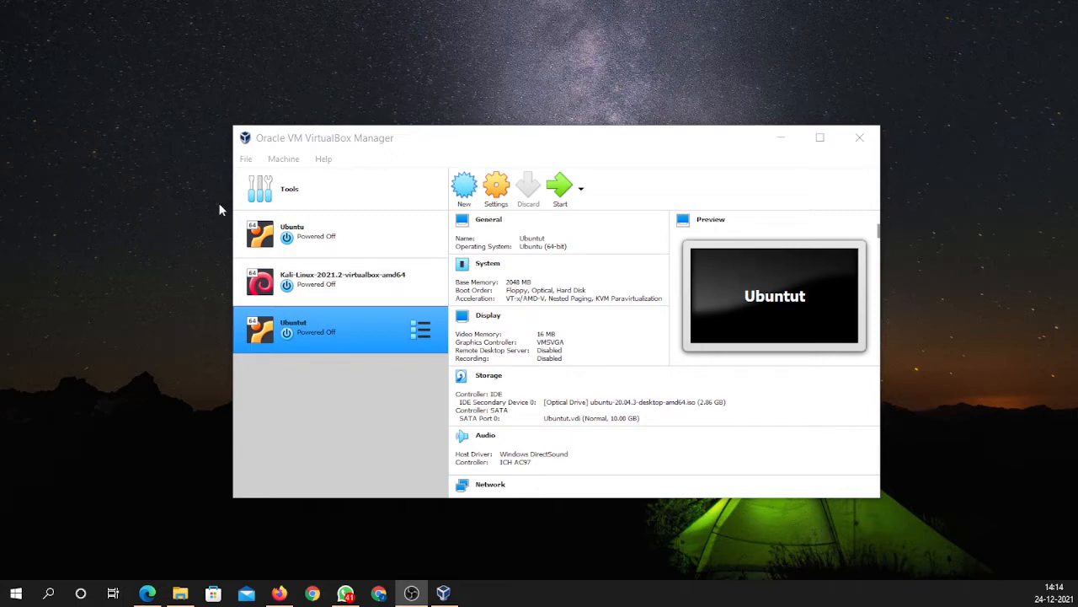
- Start the Ubuntut VM from VirtualBox Manager so it boots the Ubuntu installer disc
click(275, 126)
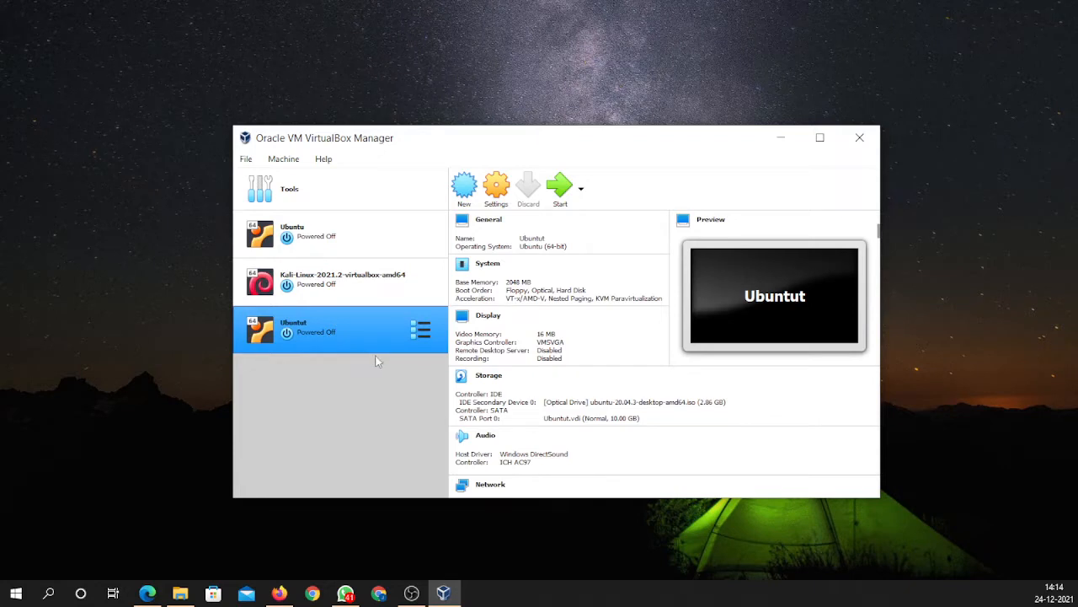
click(556, 192)
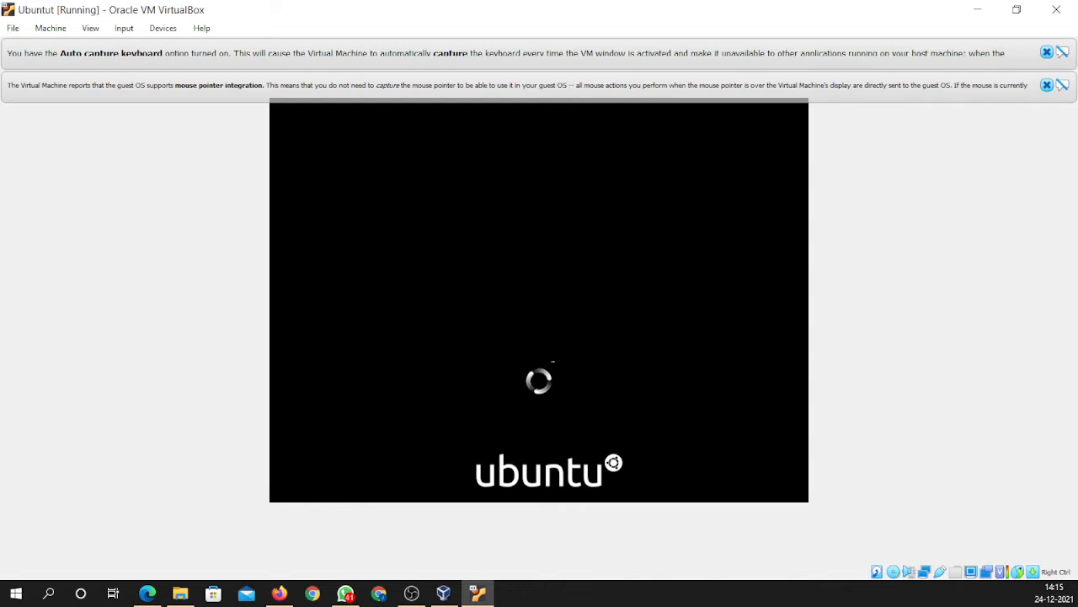
- Close the mouse-integration and keyboard auto-capture notices in the VM window
click(1047, 85)
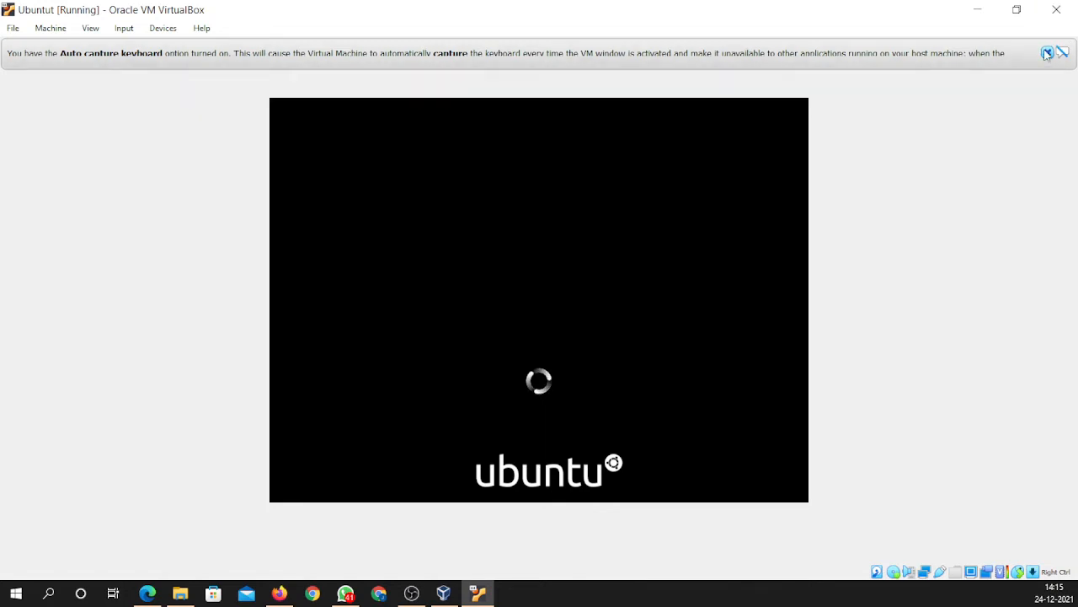
click(1048, 52)
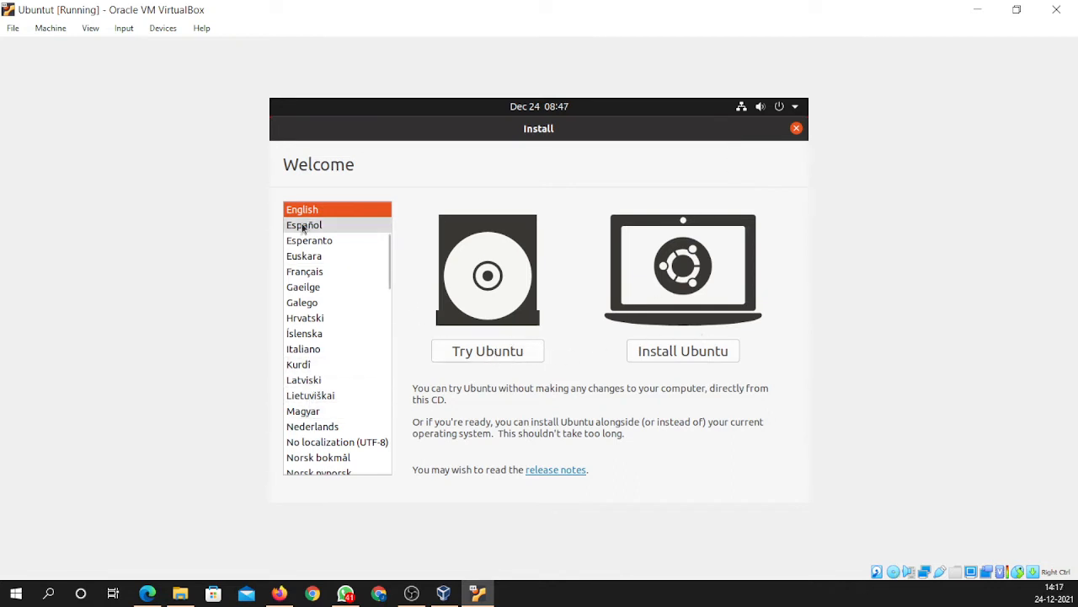
- Keep English as the installer language and choose Install Ubuntu
scroll(325, 417, up, 2)
scroll(296, 329, up, 1)
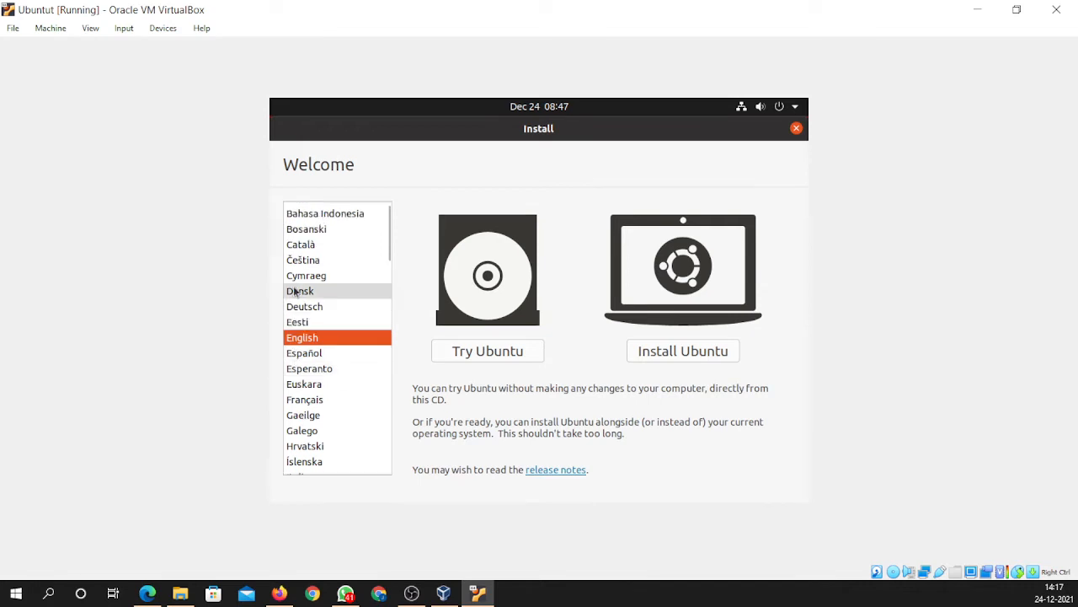
scroll(296, 329, down, 2)
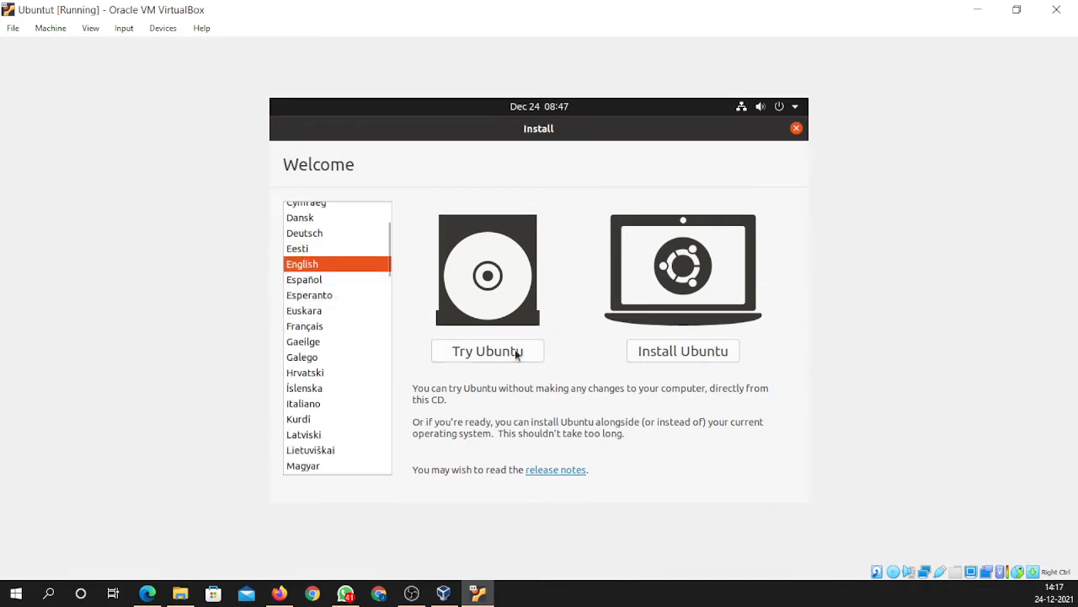
click(674, 352)
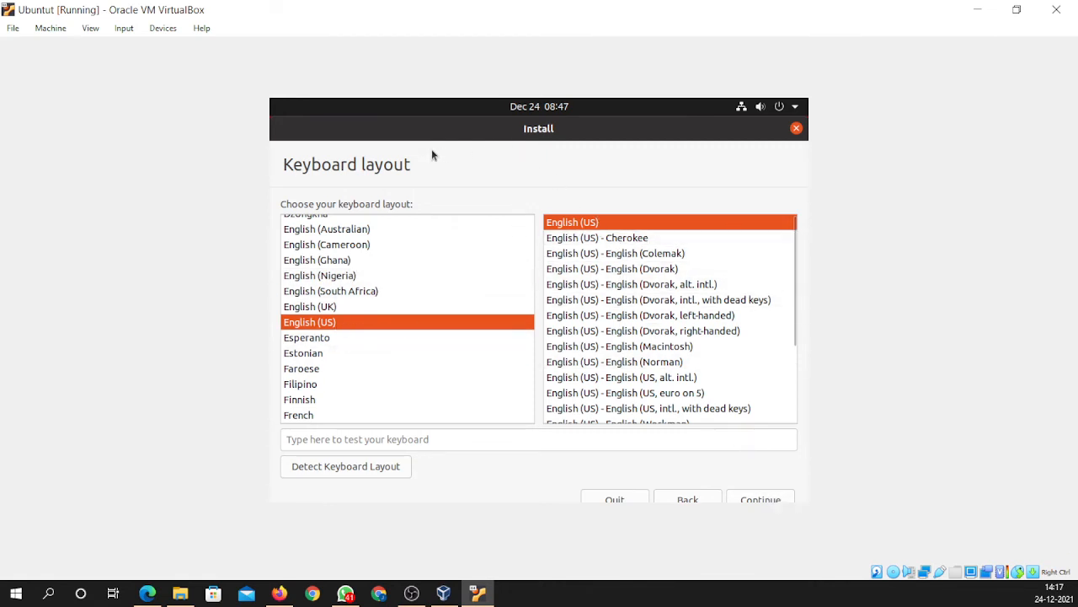
- Confirm the English (US) keyboard layout and continue
click(770, 497)
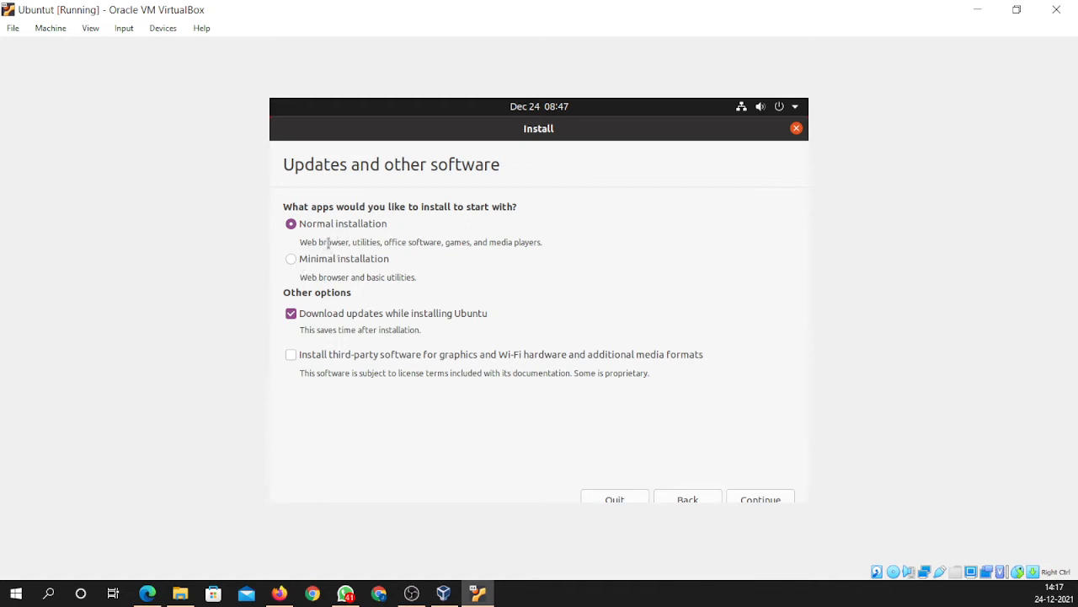
- Untick 'Download updates while installing Ubuntu', keep Normal installation, and continue
click(291, 317)
click(779, 502)
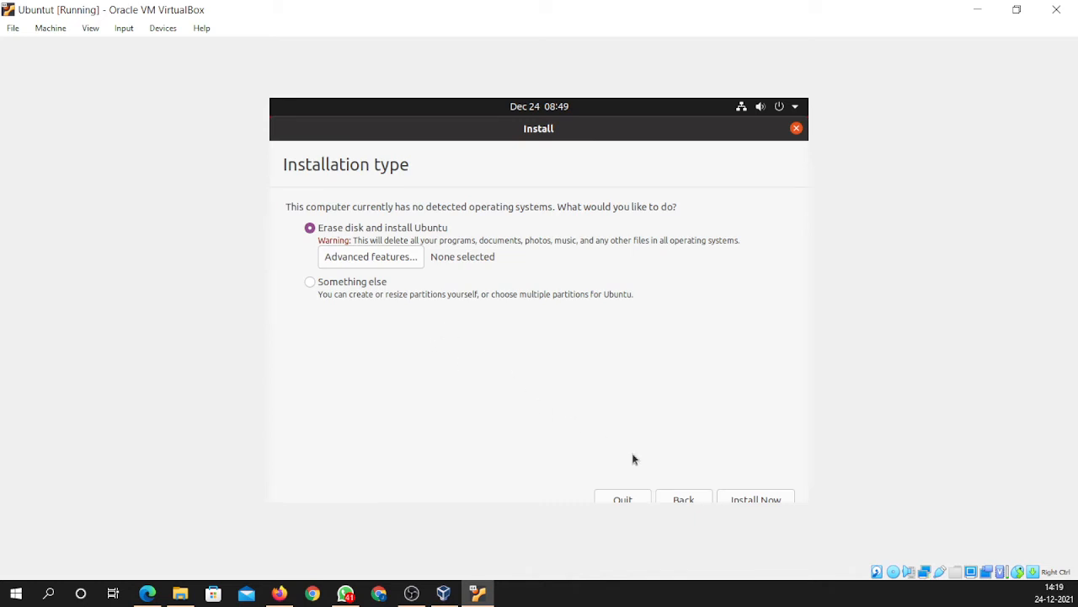
- Install Now with 'Erase disk and install Ubuntu', confirming the partition changes
click(766, 499)
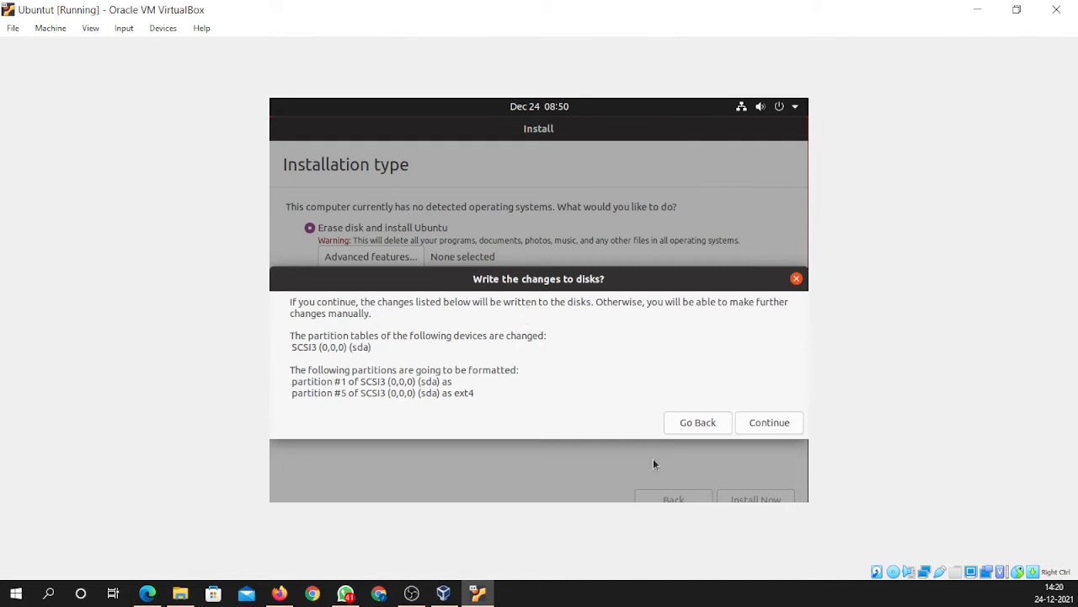
click(766, 424)
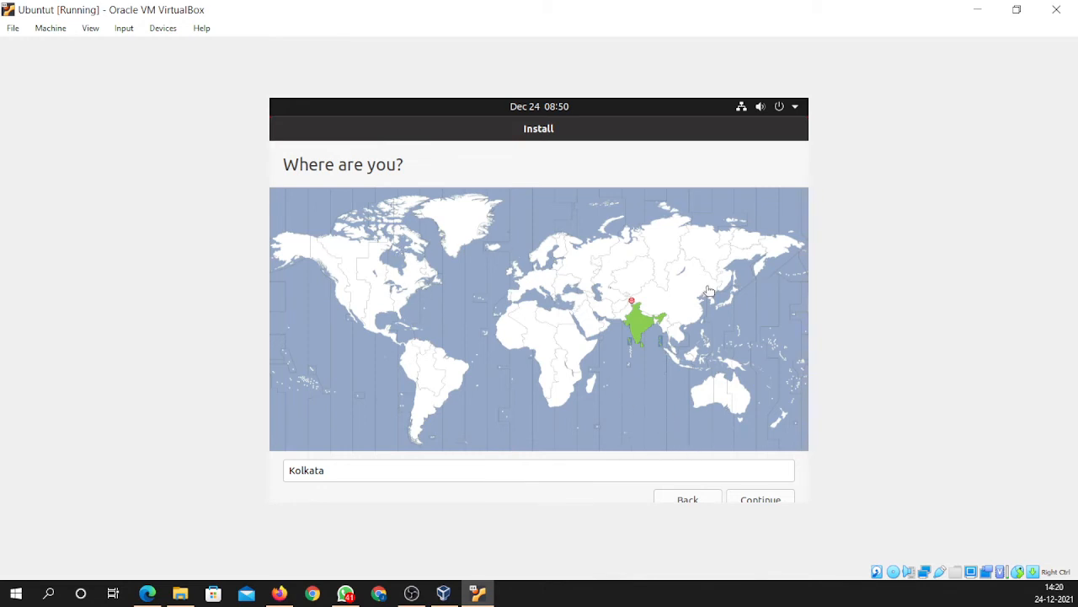
- Continue with Kolkata as the installer's location
click(759, 499)
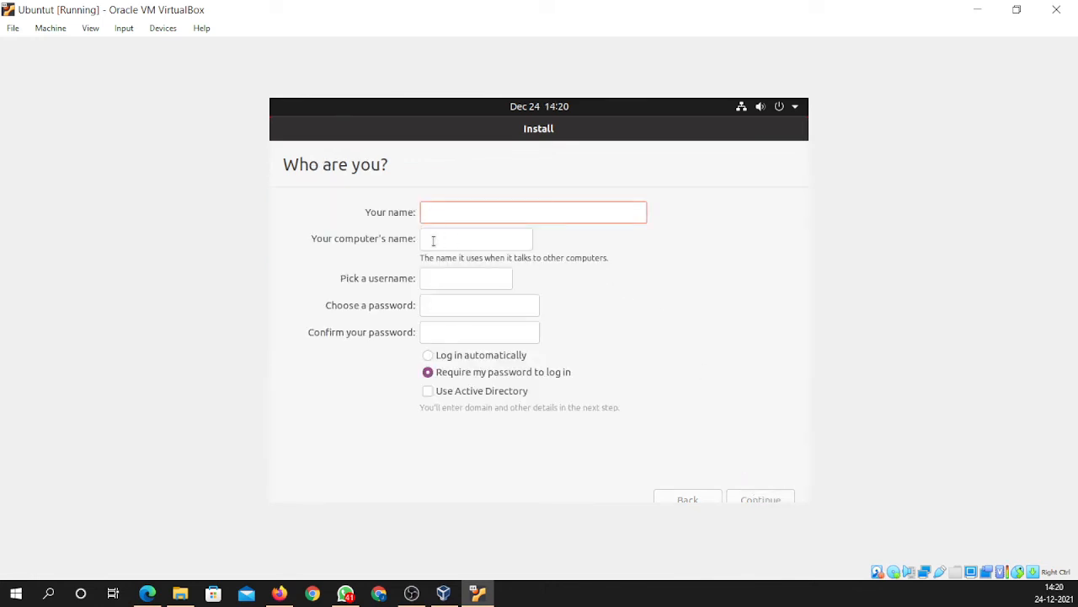
- Enter the user's name, an account password and its confirmation on the Who are you? page
text(xyz)
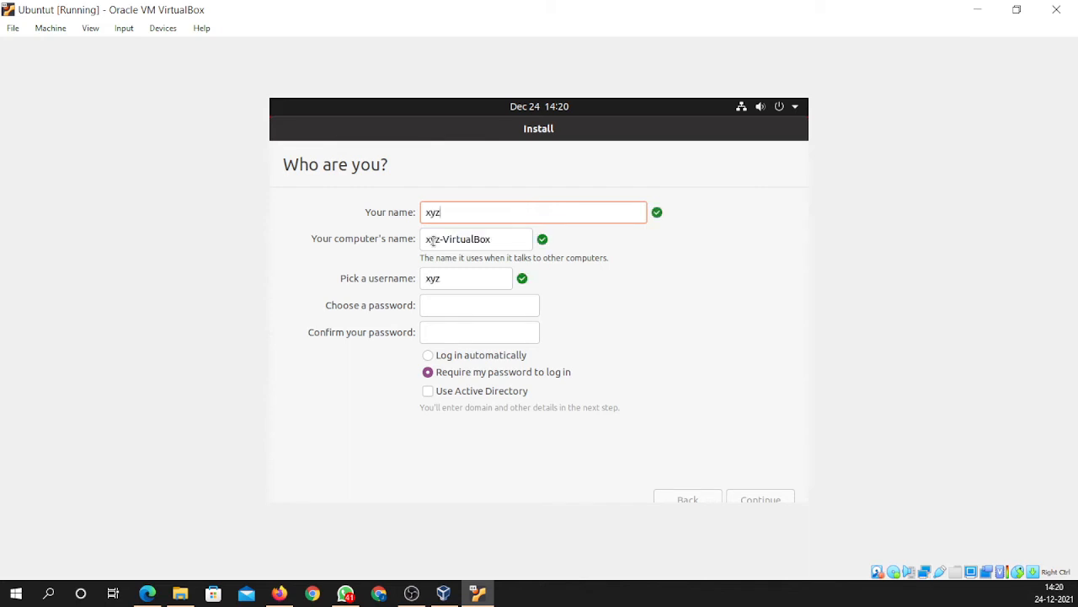
click(463, 305)
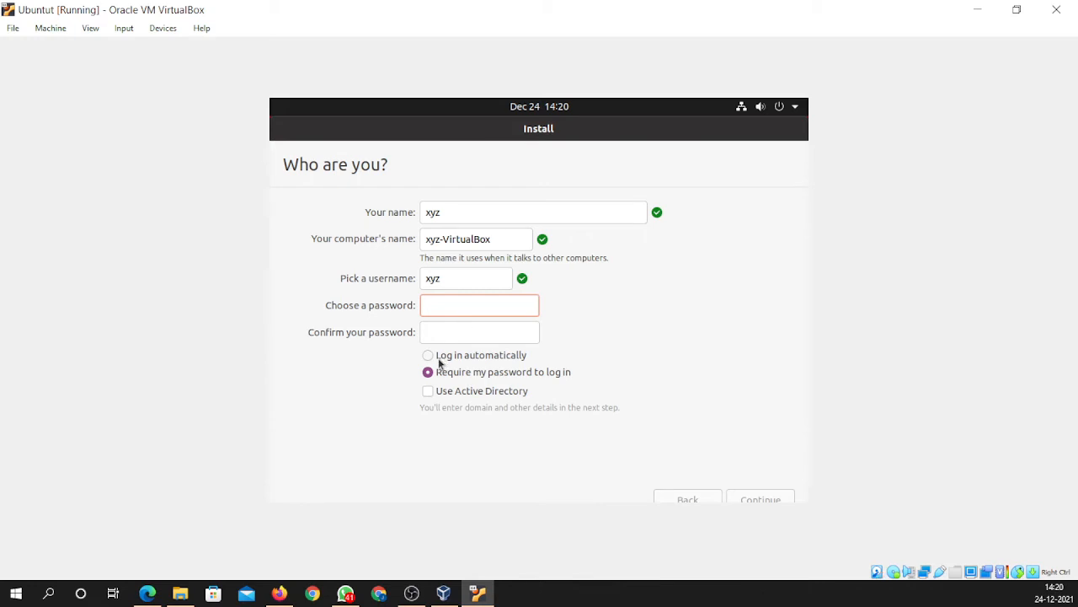
text(1234567890)
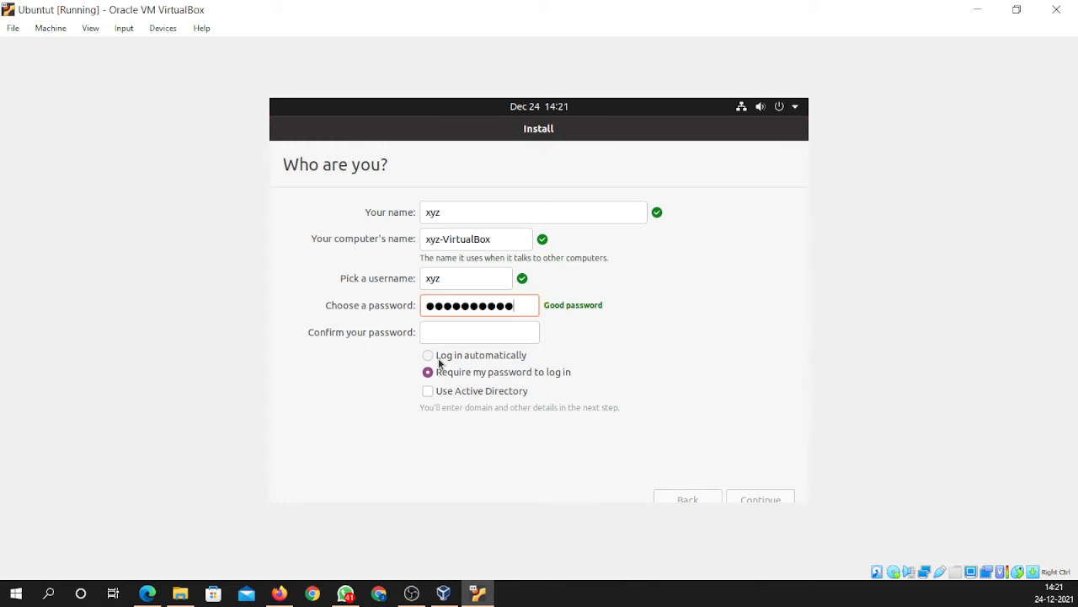
click(454, 335)
text(123)
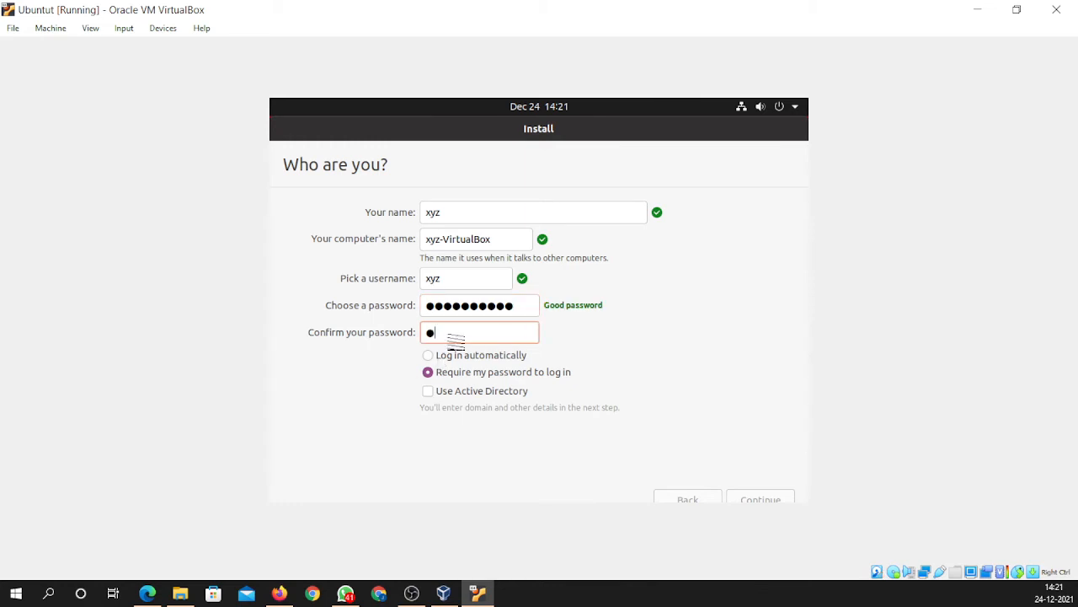
text(4567890)
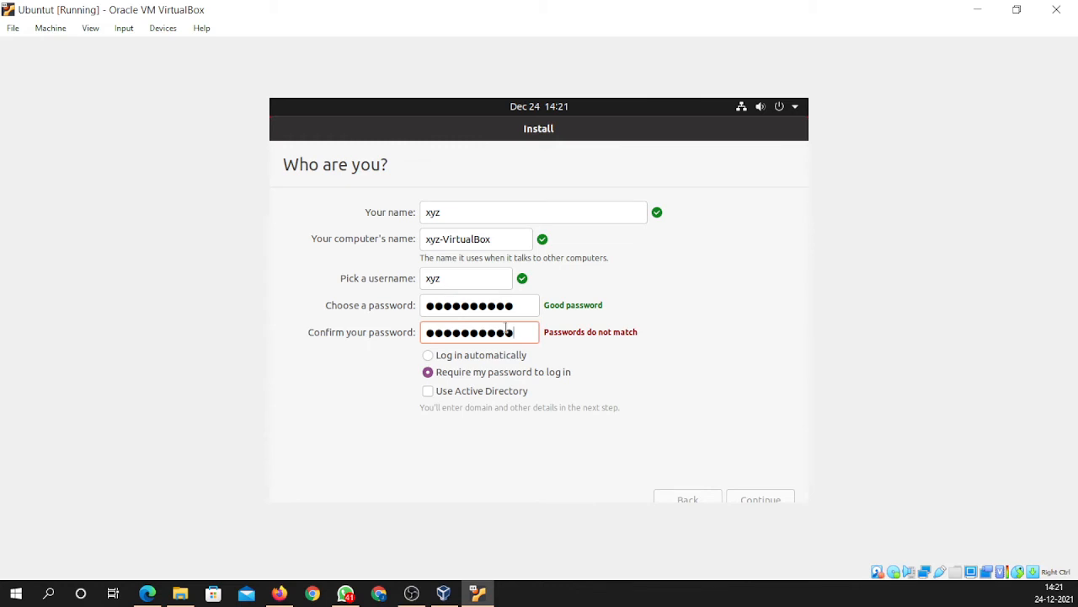
key(BackSpace)
key(BackSpace)
key(BackSpace)
key(BackSpace)
key(BackSpace)
key(BackSpace)
key(BackSpace)
key(BackSpace)
key(BackSpace)
key(BackSpace)
- Retype the account password so the confirmation matches
text(**********)
drag(525, 306, 387, 306)
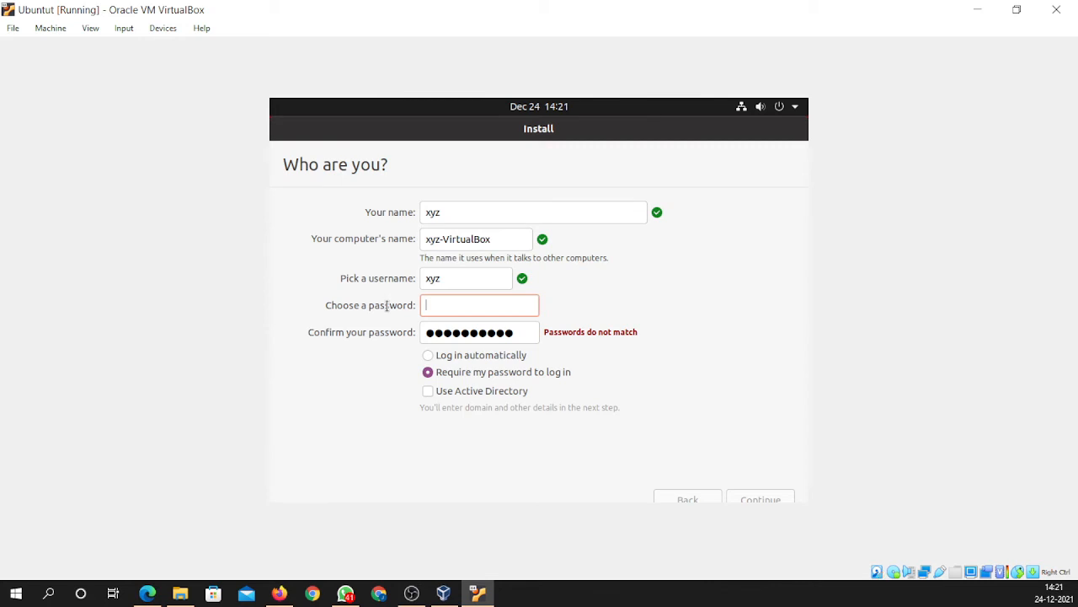
text(********)
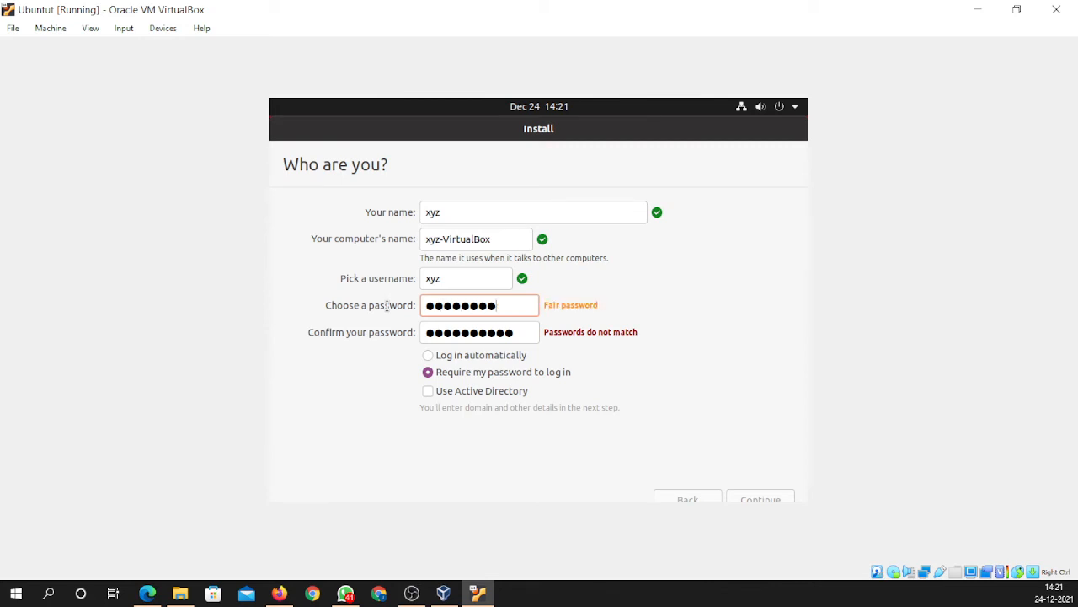
text(**)
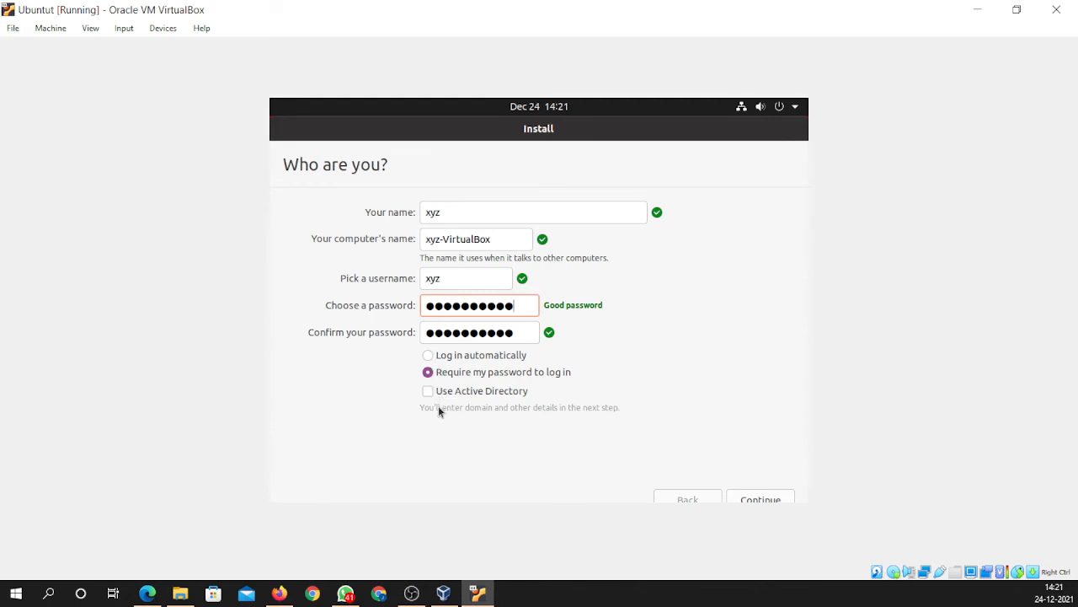
- Choose 'Require my password to log in' and continue the installation
click(431, 356)
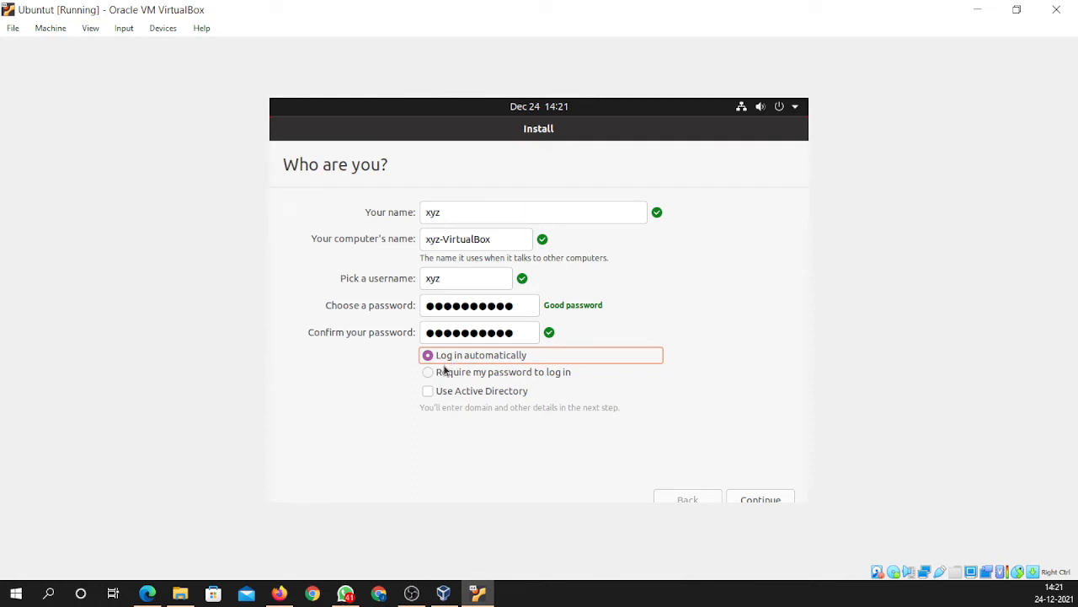
click(432, 372)
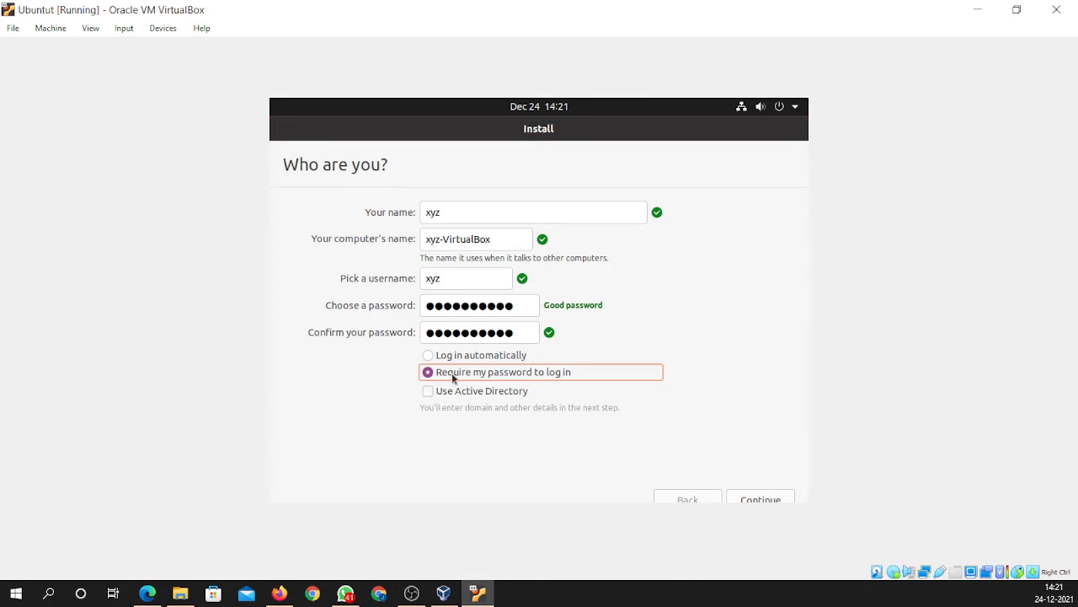
click(774, 497)
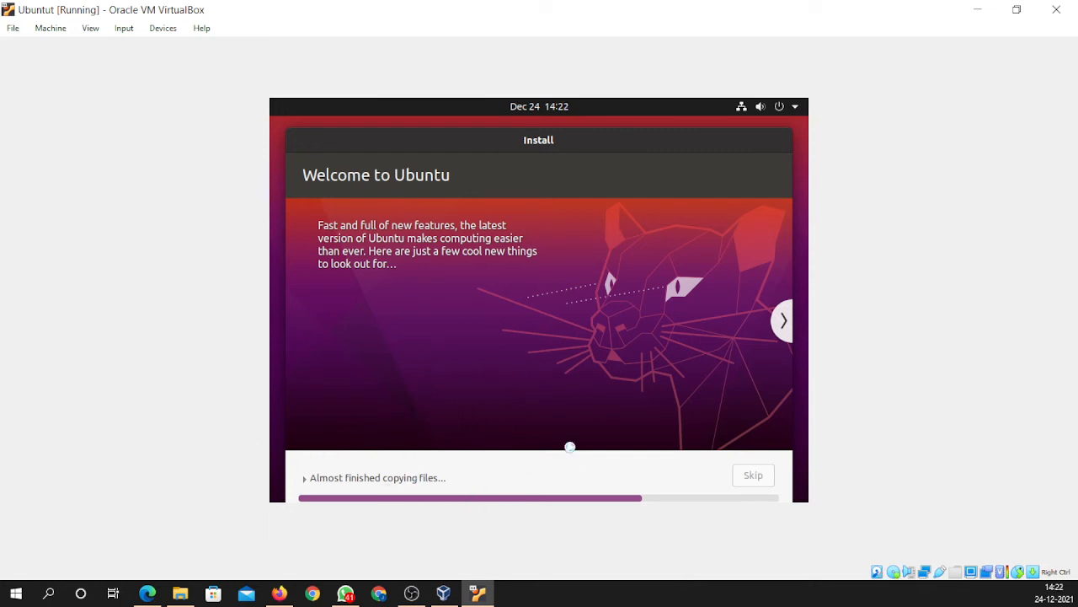
- Bring up VirtualBox Manager from the taskbar and drag its window out of view
mouse_move(456, 595)
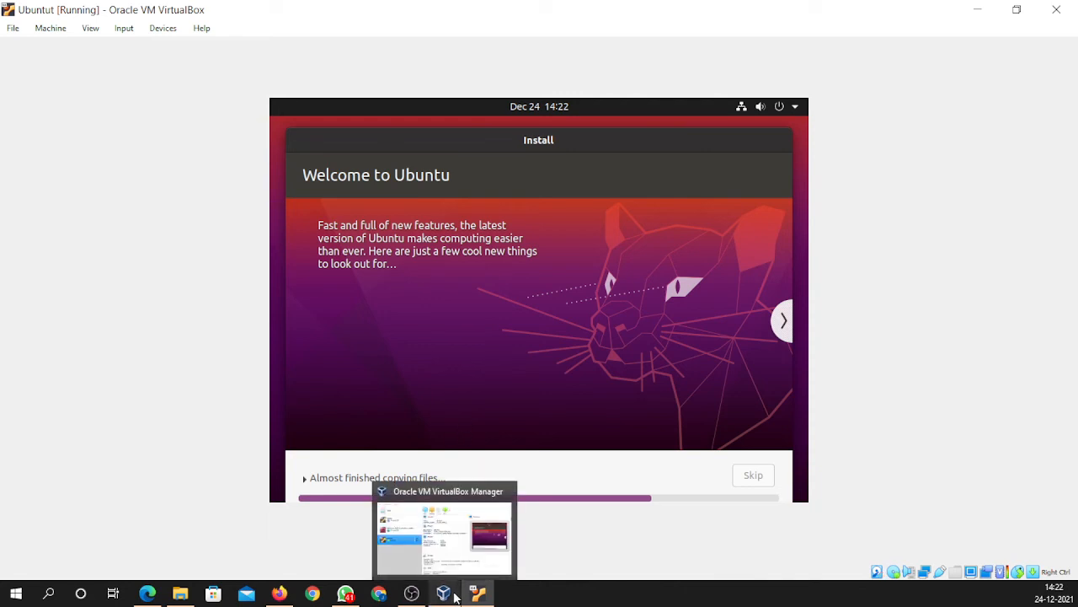
click(456, 596)
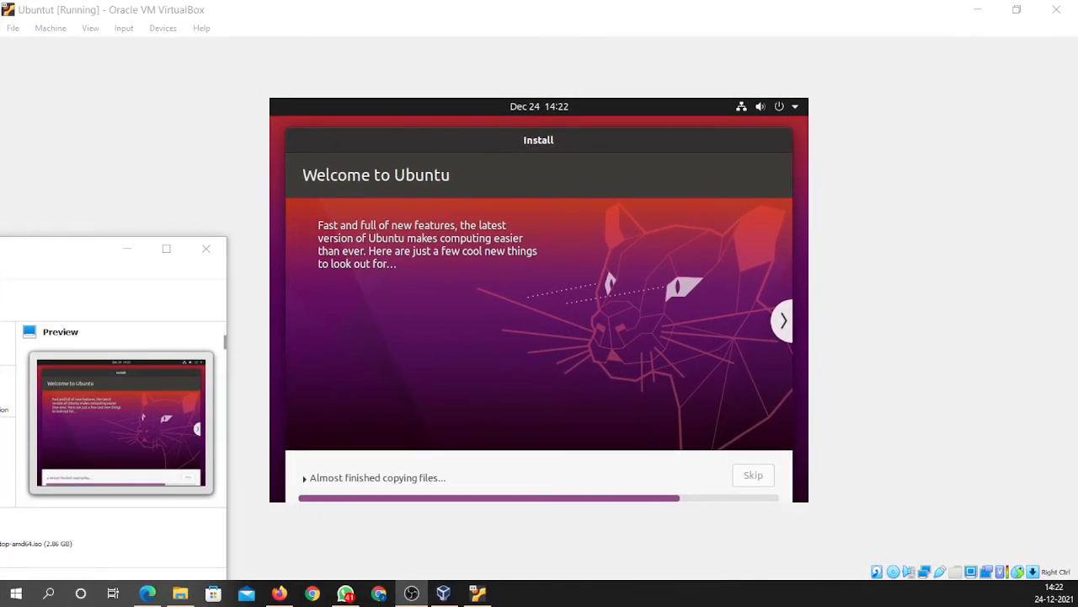
drag(51, 250, 182, 600)
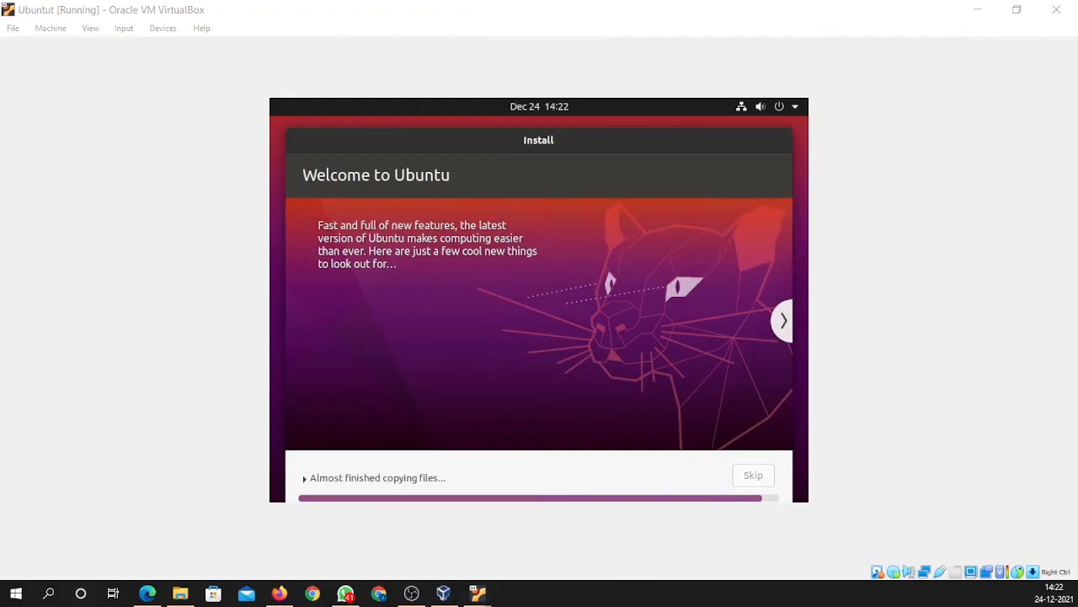
- Bring the Ubuntu VM window forward, reposition it on the desktop, and maximize it full-screen
mouse_move(478, 593)
click(538, 544)
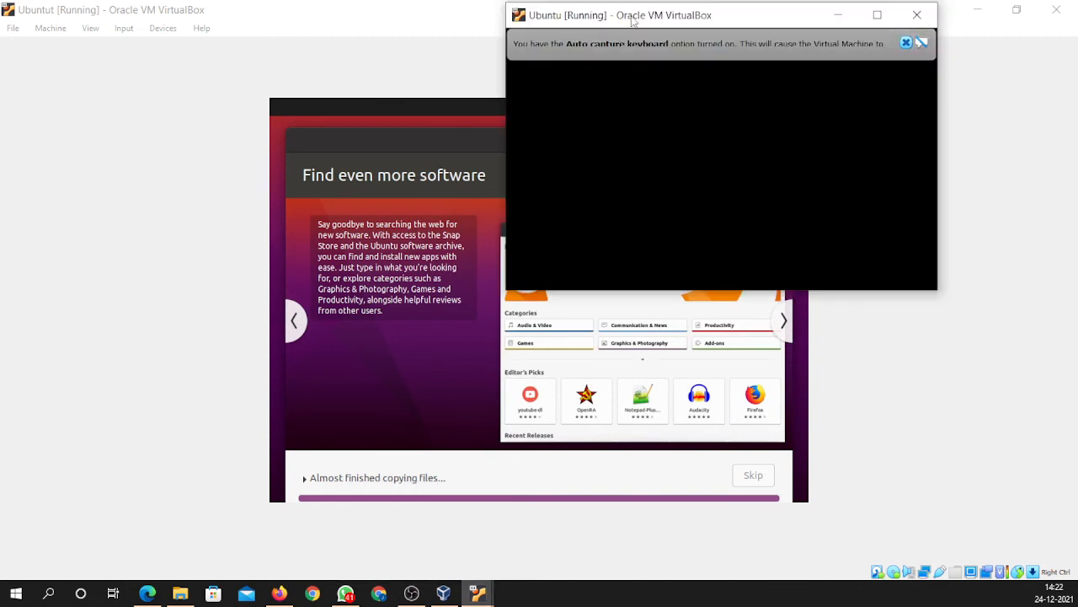
drag(632, 18, 327, 114)
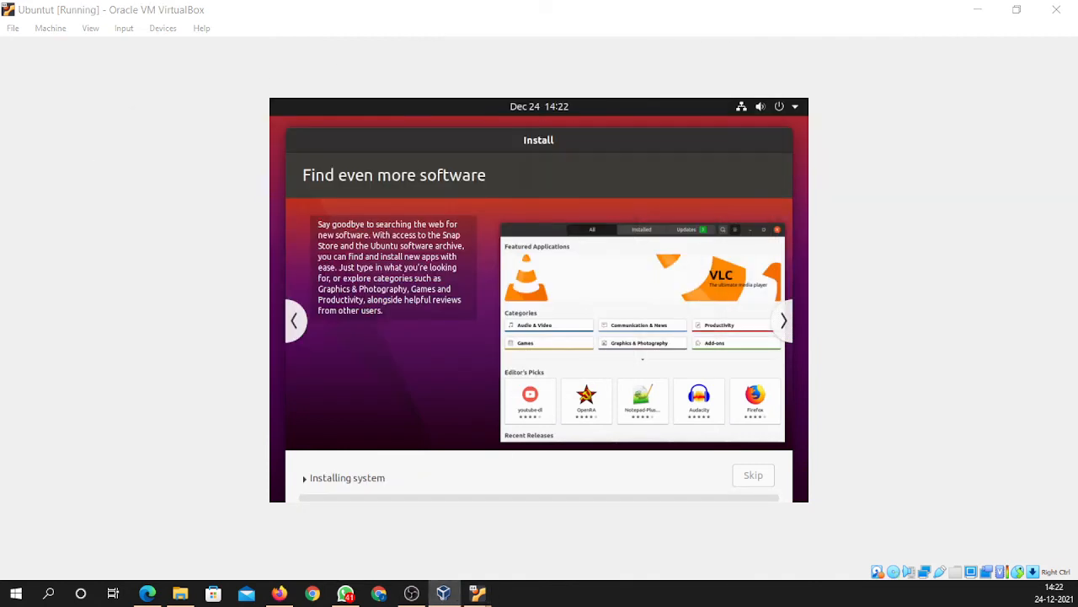
drag(380, 124, 0, 229)
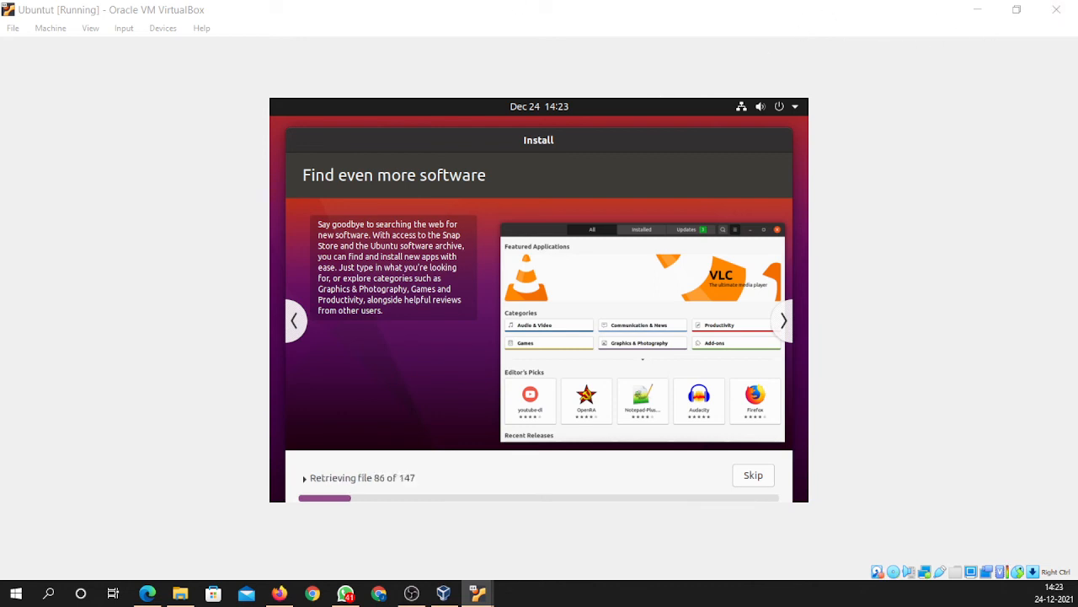
click(987, 8)
drag(0, 34, 363, 144)
click(519, 141)
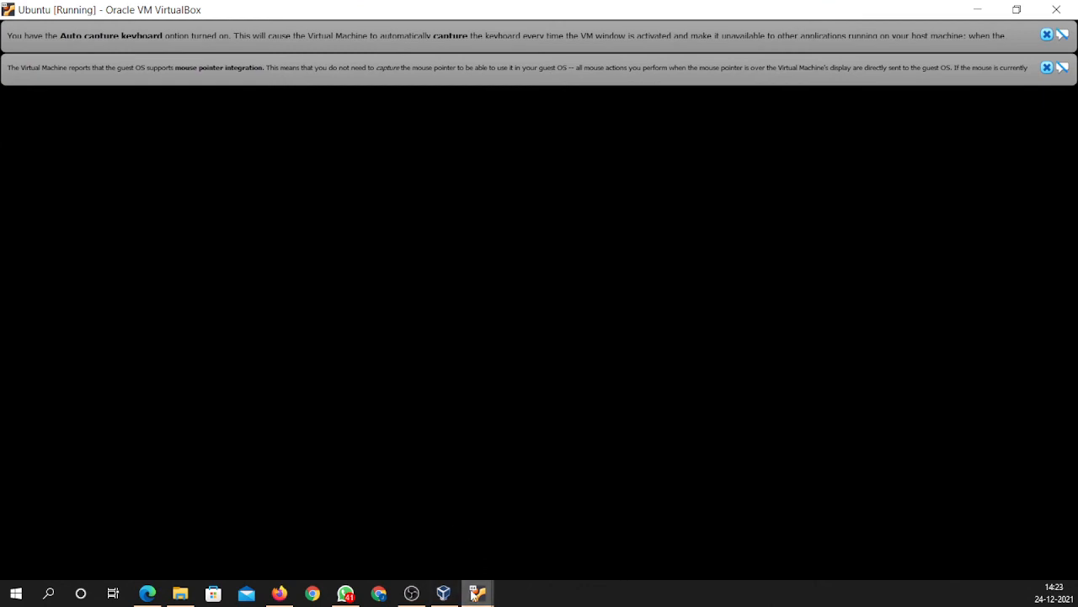
- In the Ubuntu VM window, close the mouse-pointer integration and keyboard auto-capture notices
mouse_move(476, 593)
click(416, 527)
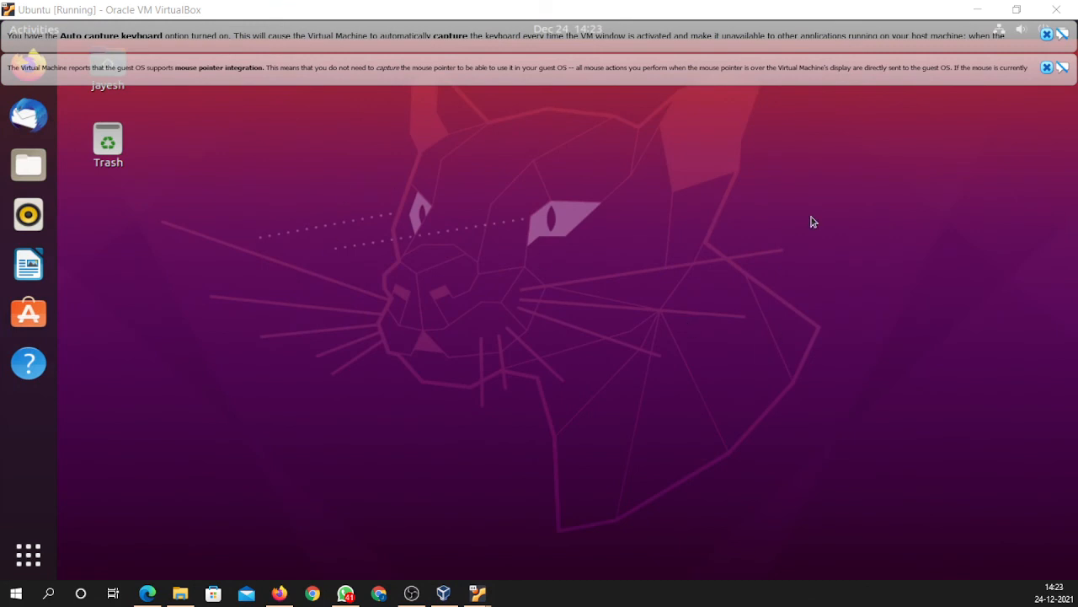
click(1047, 67)
click(1046, 35)
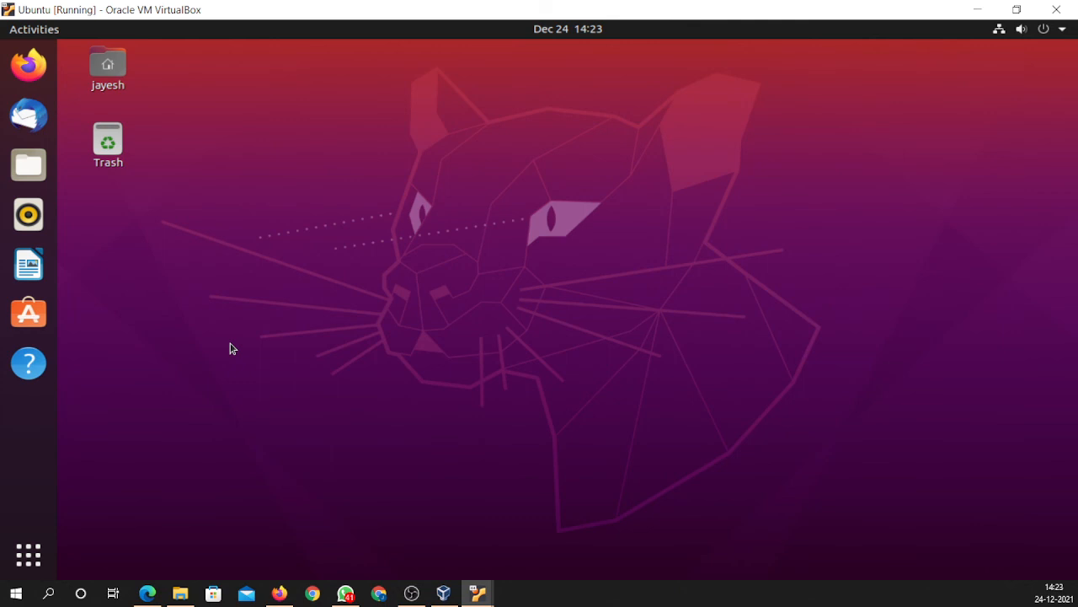
- In a new Terminal, run 'sudo apt-get update' and enter the account password
key(ctrl+alt+t)
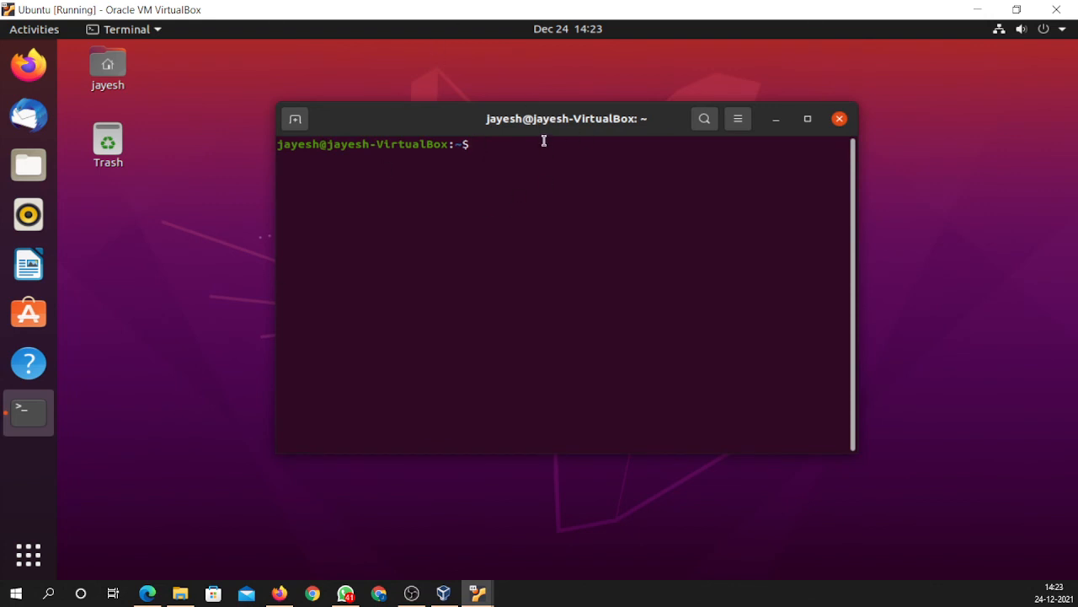
text(sudo apt-get update)
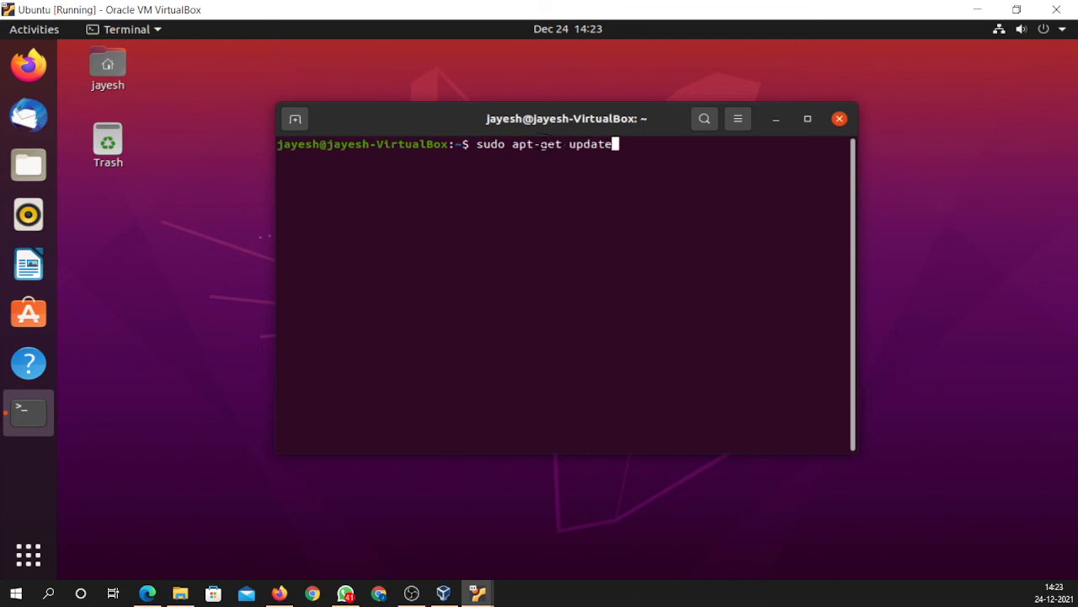
key(Return)
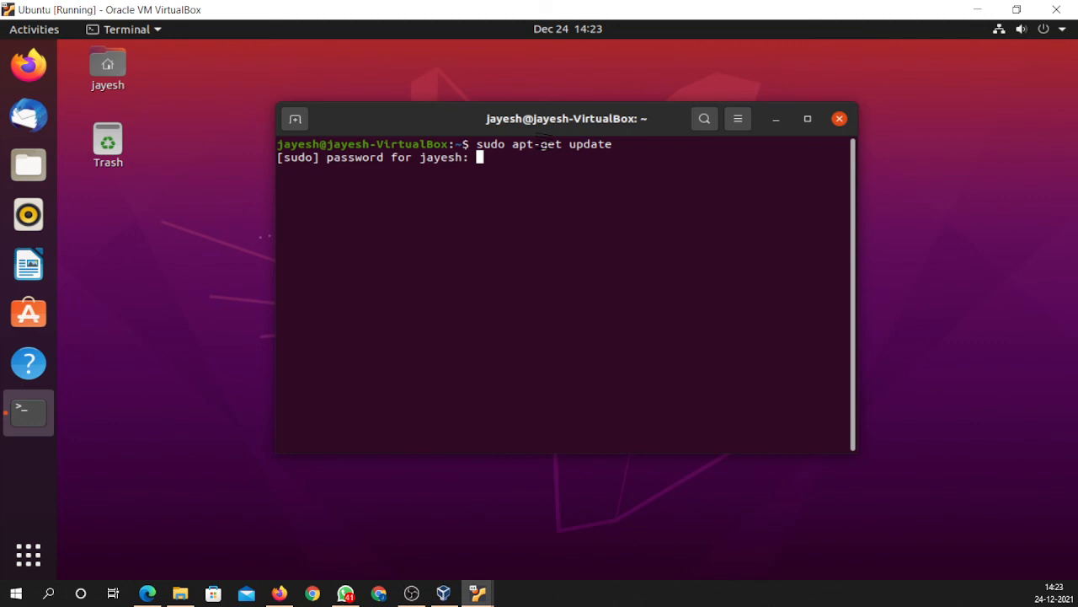
key(Return)
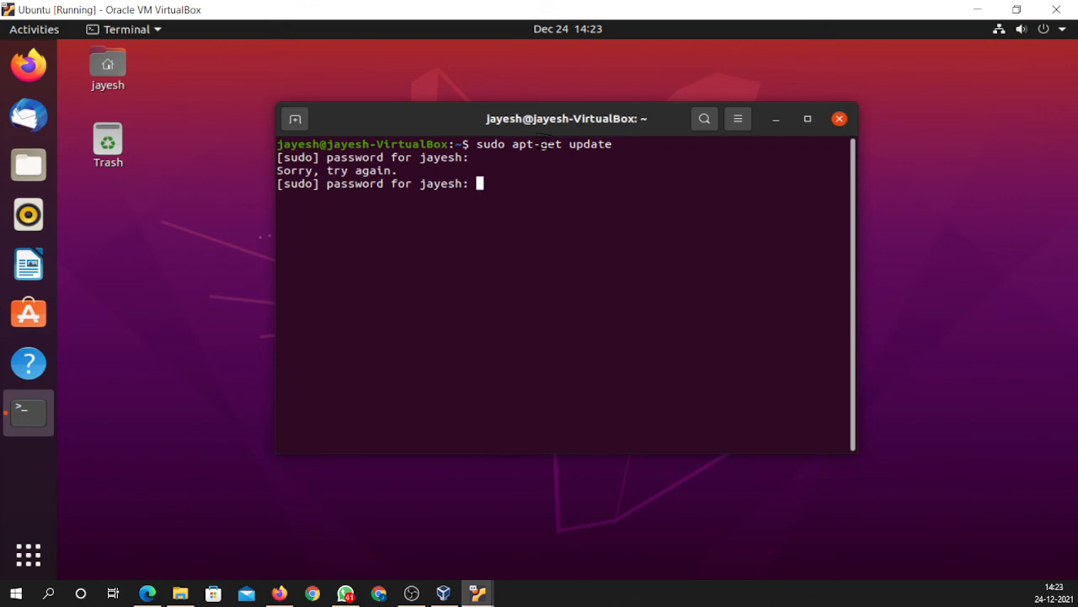
key(Return)
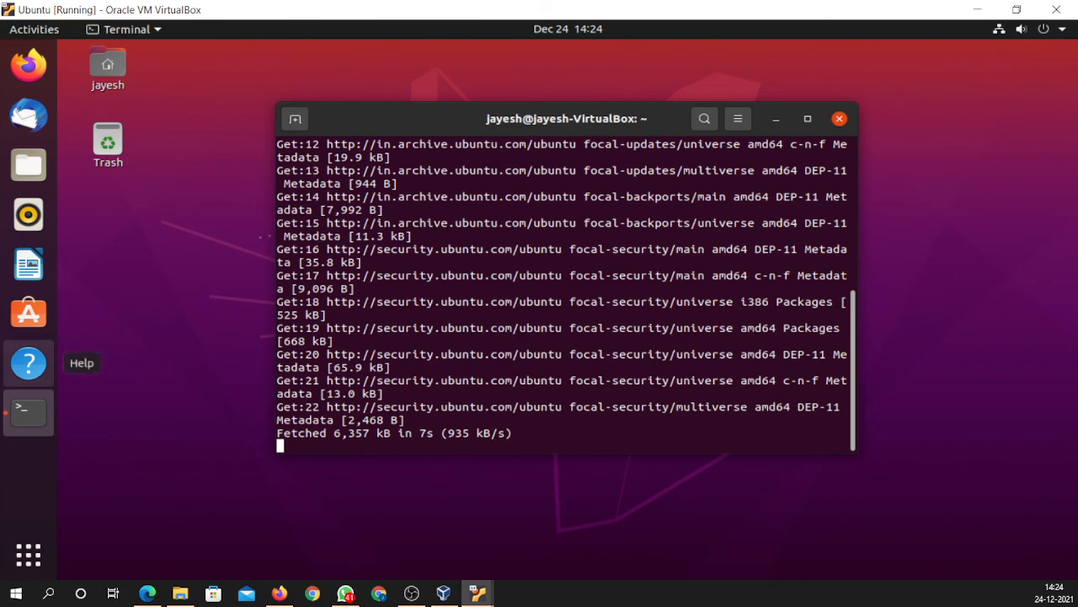
- Choose Power Off from the Ubuntu system menu, then dismiss the confirmation dialog
key(alt+Tab)
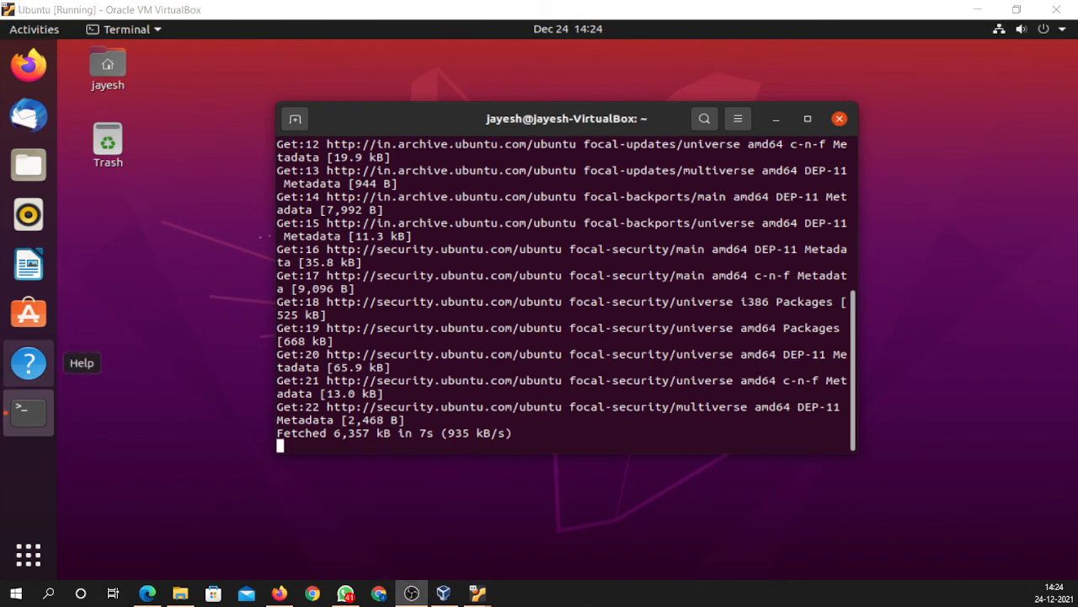
click(1049, 29)
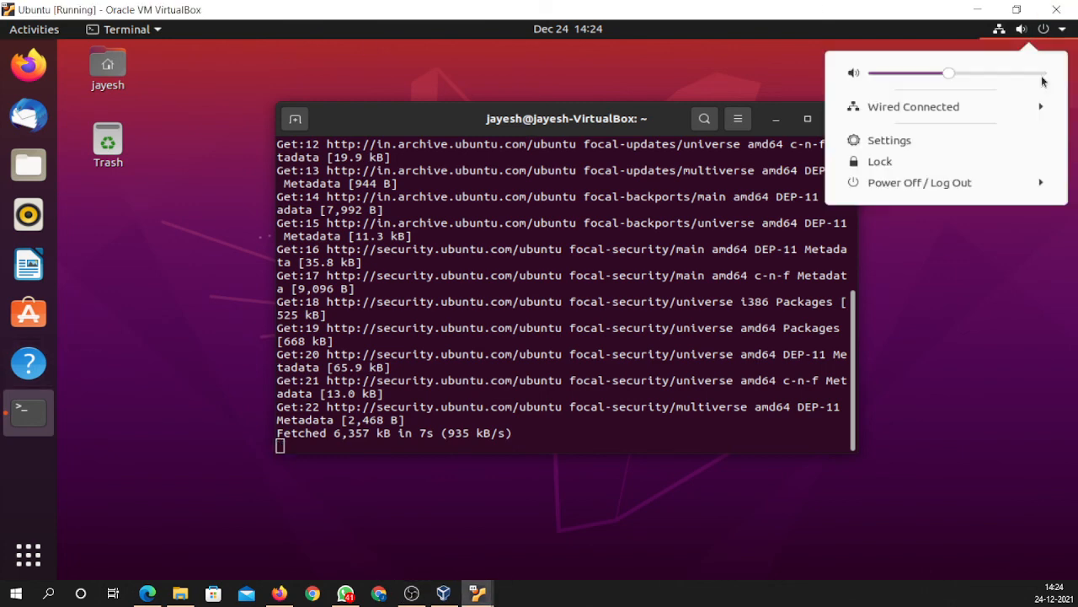
click(910, 194)
click(927, 265)
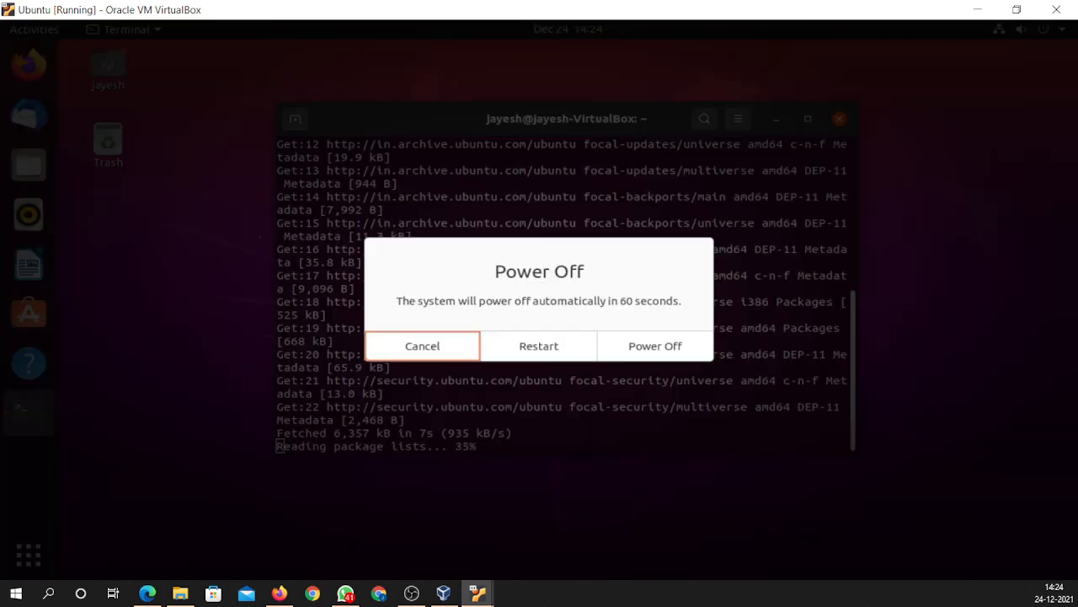
click(678, 348)
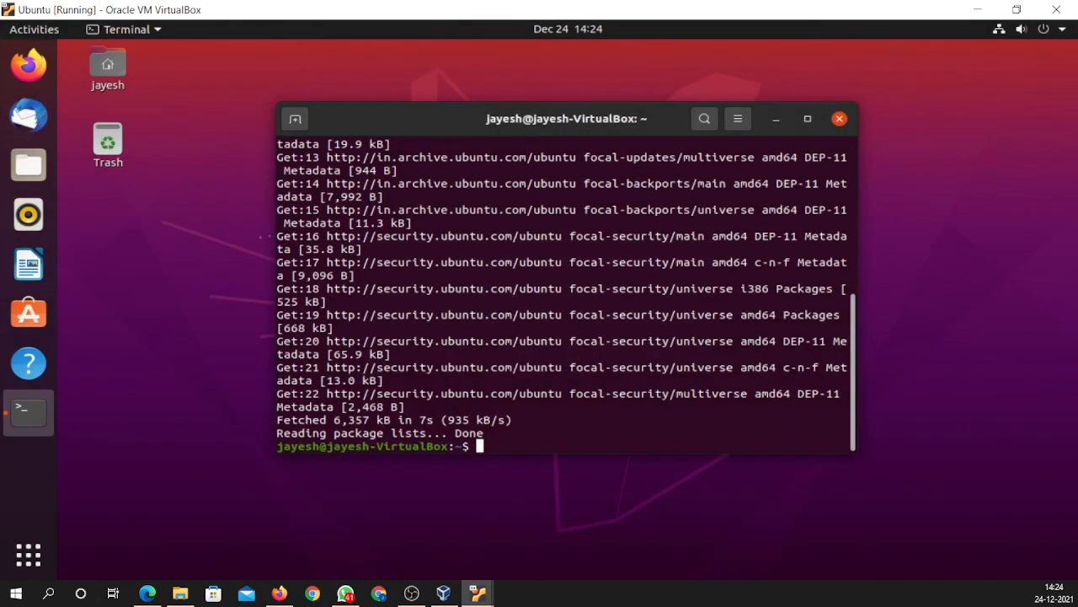